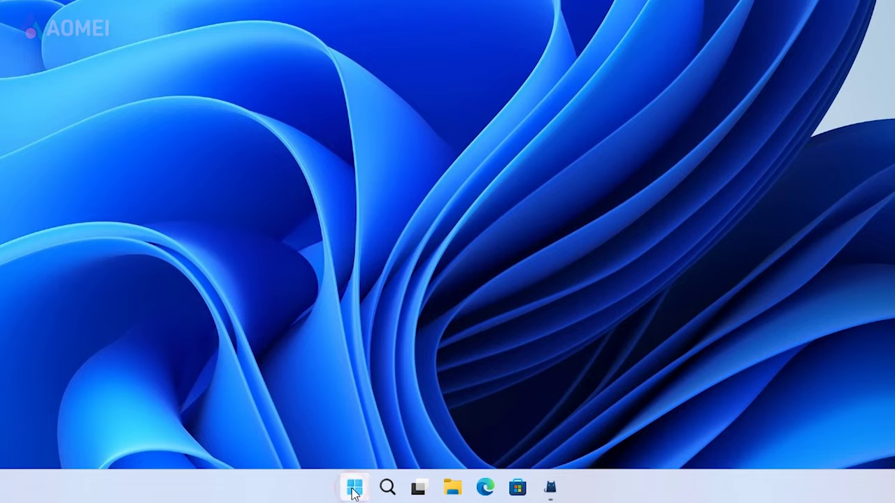
- Restart into the Recovery Environment and reach Startup Settings via Troubleshoot > Advanced options
{"action": "left_click", "coordinate": [355, 487]}
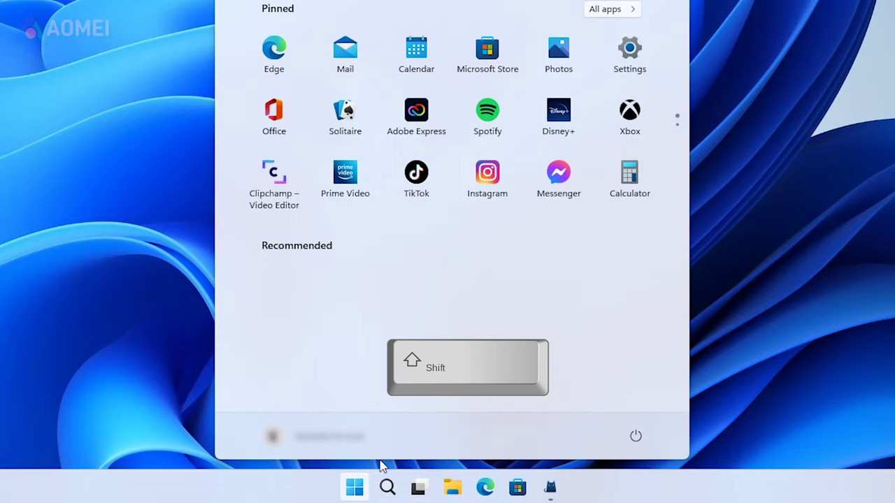
{"action": "left_click", "coordinate": [638, 437]}
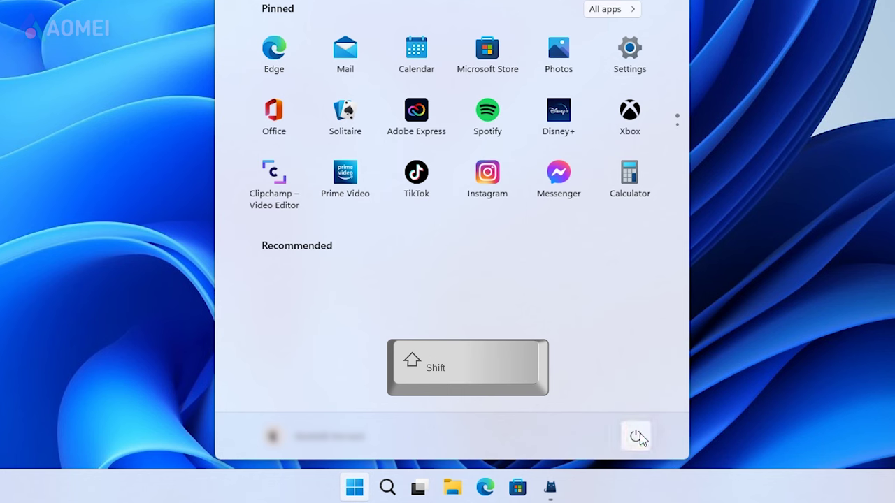
{"action": "left_click", "coordinate": [645, 407], "text": "shift"}
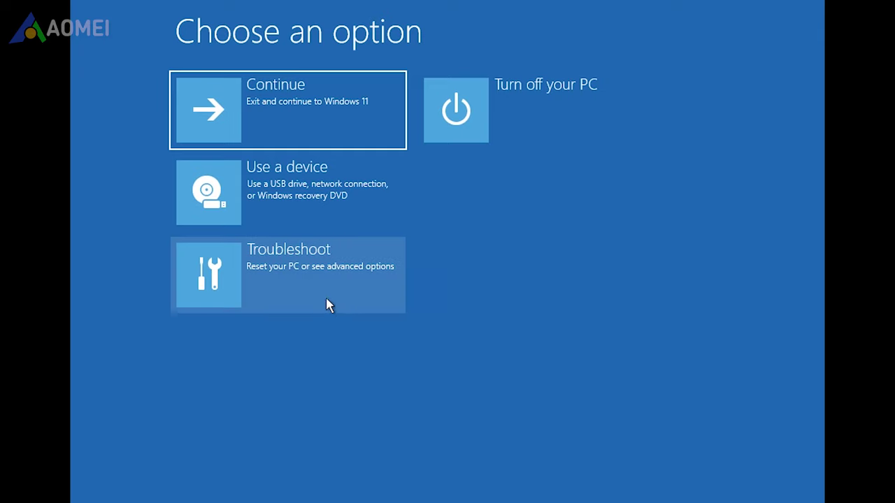
{"action": "left_click", "coordinate": [325, 301]}
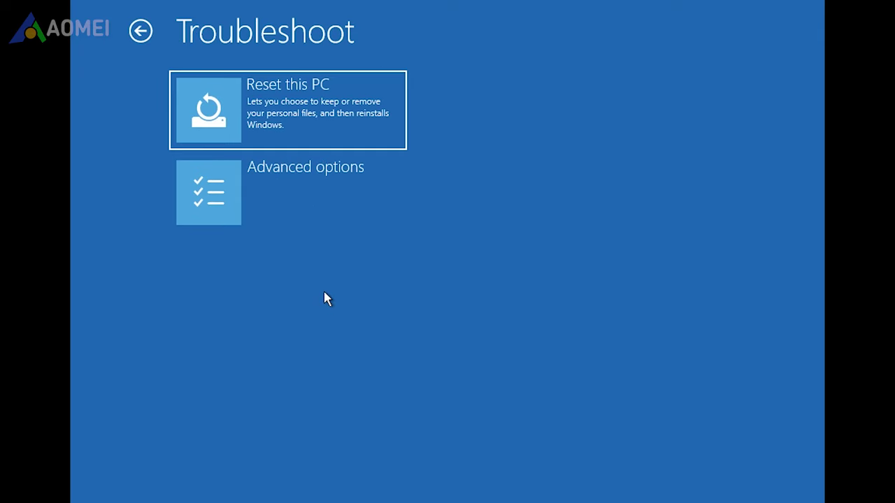
{"action": "left_click", "coordinate": [326, 219]}
{"action": "left_click", "coordinate": [326, 218]}
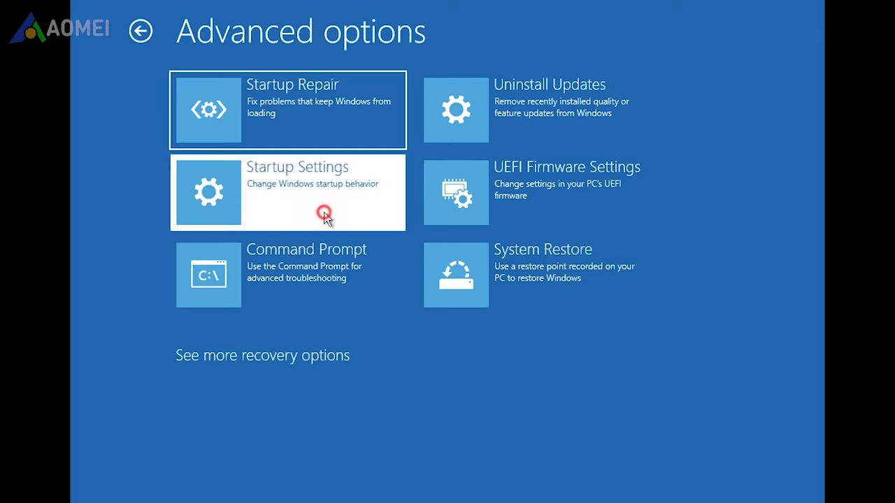
{"action": "left_click", "coordinate": [610, 244]}
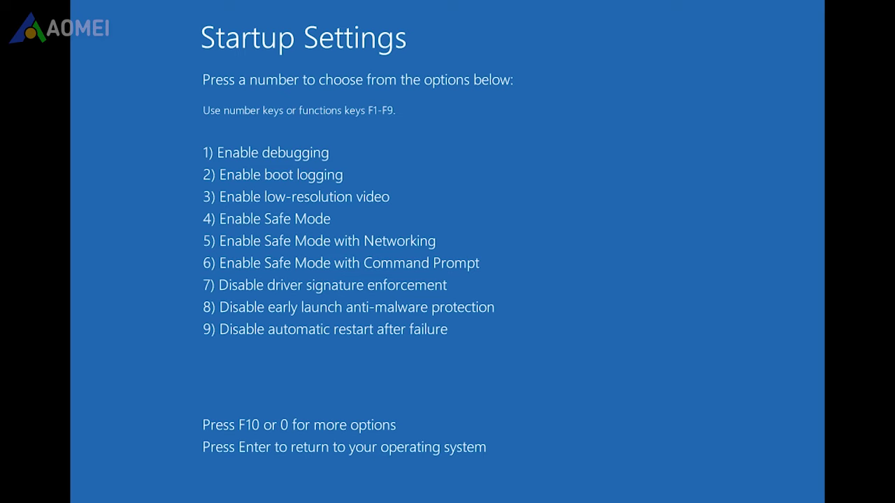
- Boot into Safe Mode with option 4 and open Device Manager
{"action": "key", "text": "4"}
{"action": "right_click", "coordinate": [365, 489]}
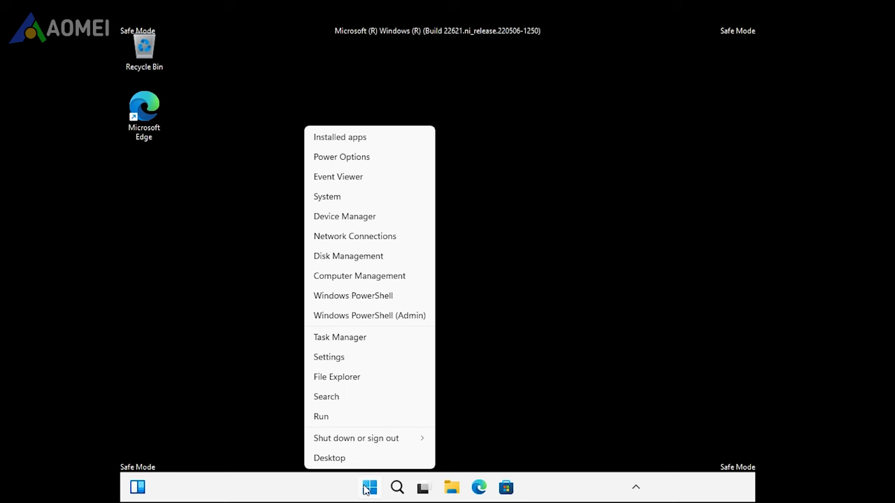
{"action": "left_click", "coordinate": [393, 220]}
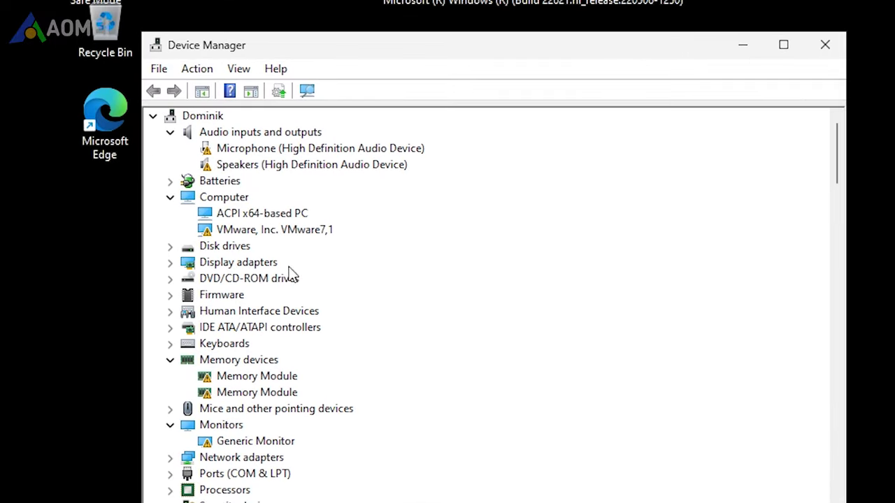
- Uninstall the VMware SVGA 3D display adapter, also removing its driver
{"action": "left_click", "coordinate": [169, 262]}
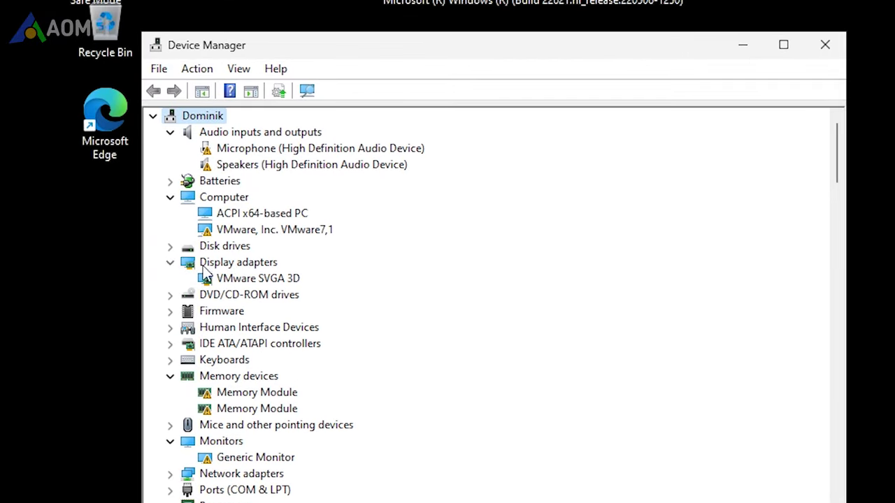
{"action": "left_click", "coordinate": [280, 279]}
{"action": "right_click", "coordinate": [280, 279]}
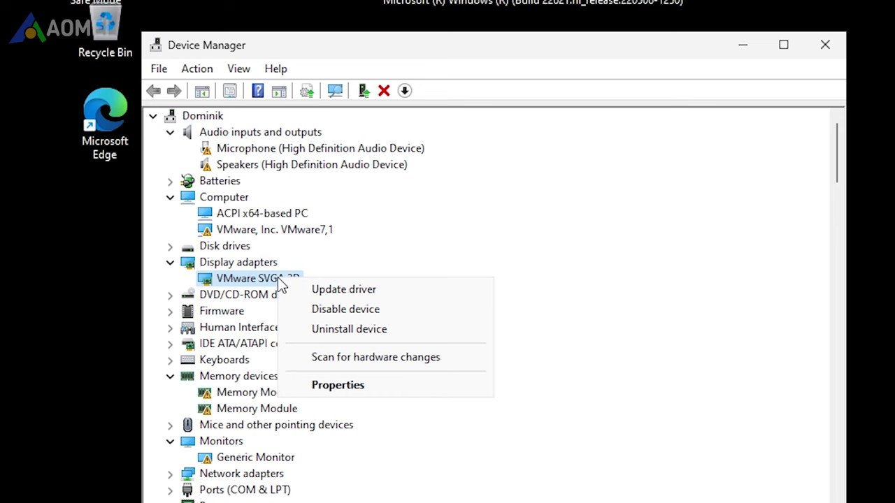
{"action": "left_click", "coordinate": [326, 330]}
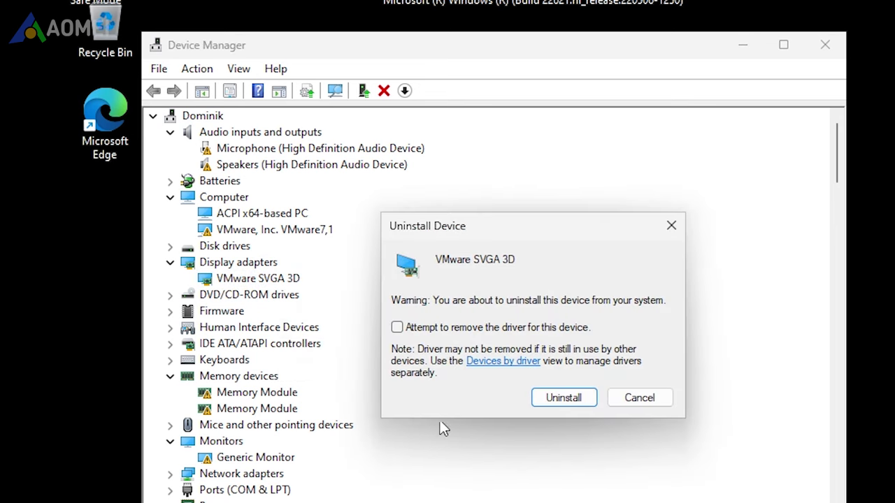
{"action": "left_click", "coordinate": [400, 330]}
{"action": "left_click", "coordinate": [565, 397]}
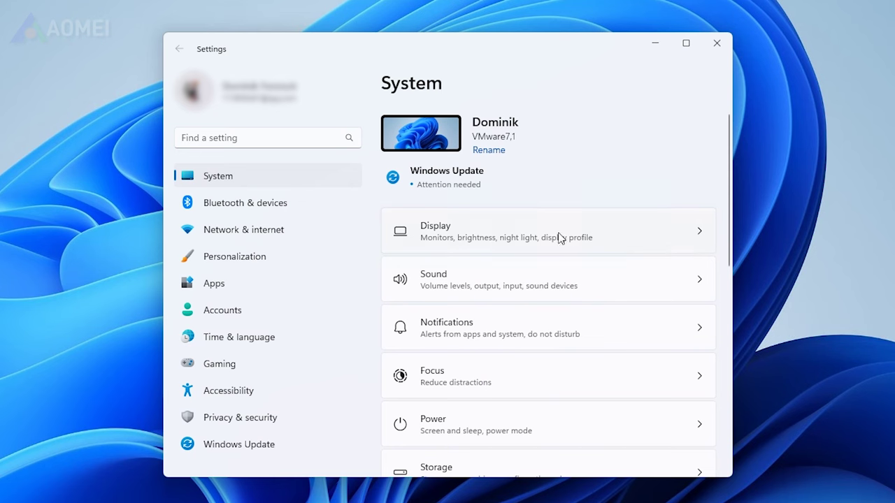
- Open Windows Update from the System settings page and confirm Windows is up to date
{"action": "scroll", "coordinate": [559, 237], "scroll_direction": "down", "scroll_amount": 6}
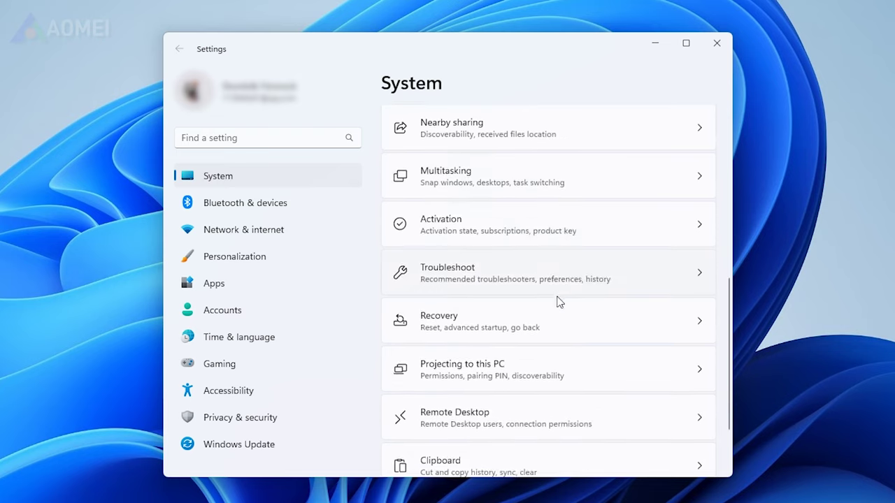
{"action": "scroll", "coordinate": [556, 303], "scroll_direction": "down", "scroll_amount": 2}
{"action": "scroll", "coordinate": [556, 304], "scroll_direction": "up", "scroll_amount": 7}
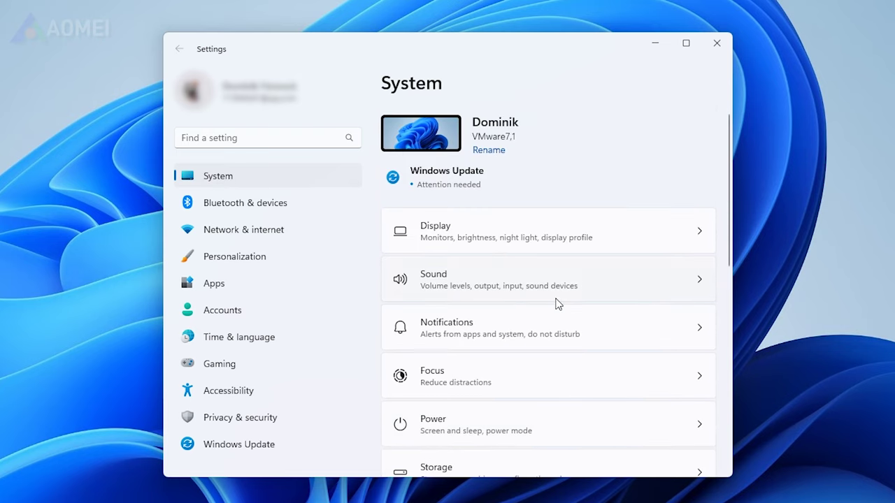
{"action": "left_click", "coordinate": [460, 176]}
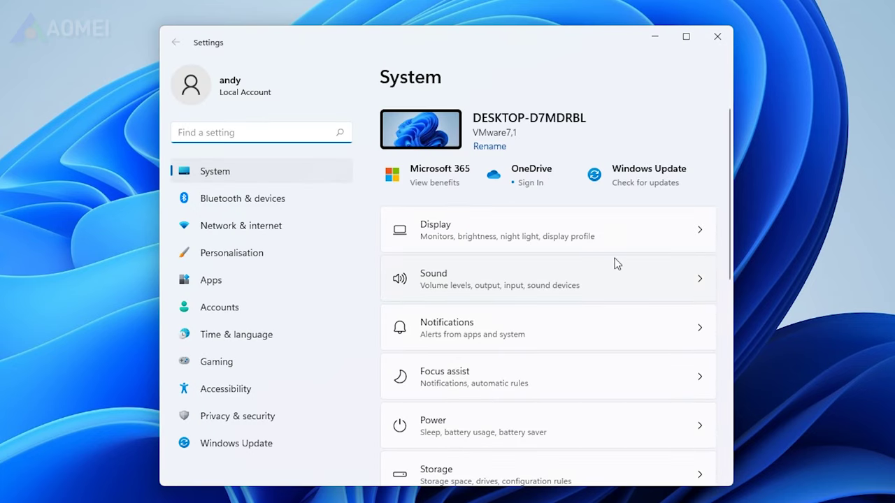
- Check in Display > Advanced display that 60 Hz is the only available refresh rate
{"action": "left_click", "coordinate": [615, 247]}
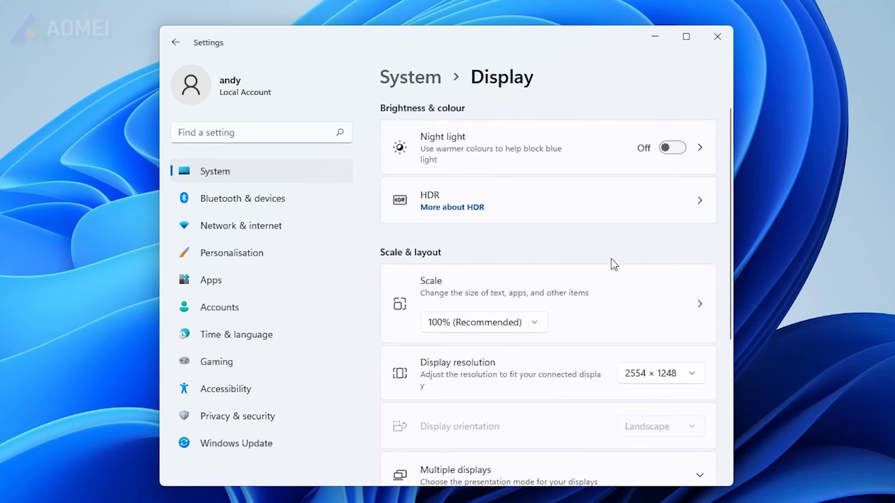
{"action": "scroll", "coordinate": [611, 258], "scroll_direction": "down", "scroll_amount": 3}
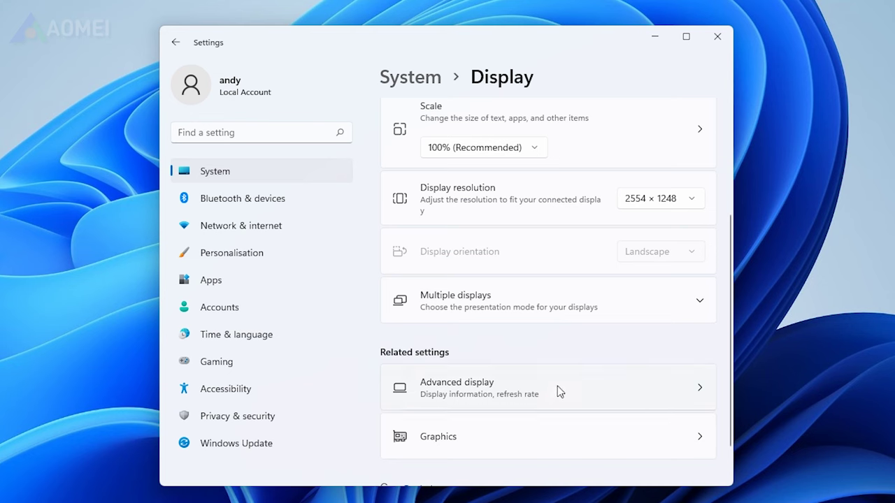
{"action": "left_click", "coordinate": [558, 386]}
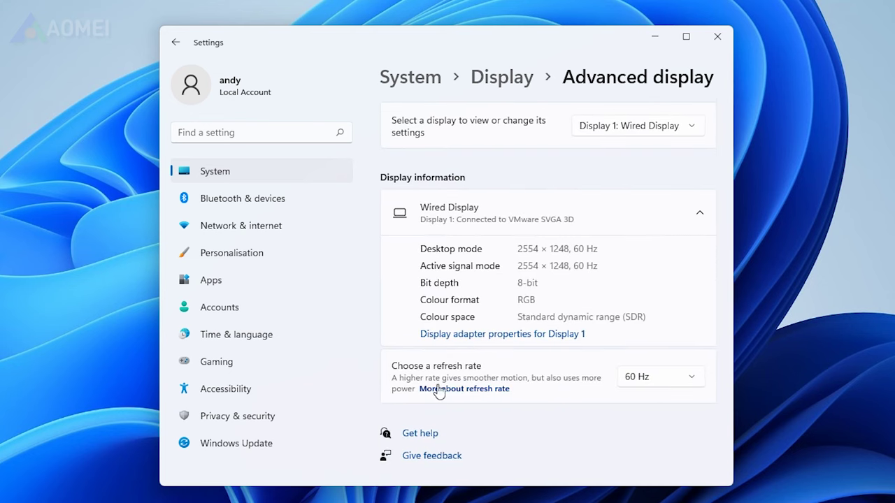
{"action": "left_click", "coordinate": [684, 377]}
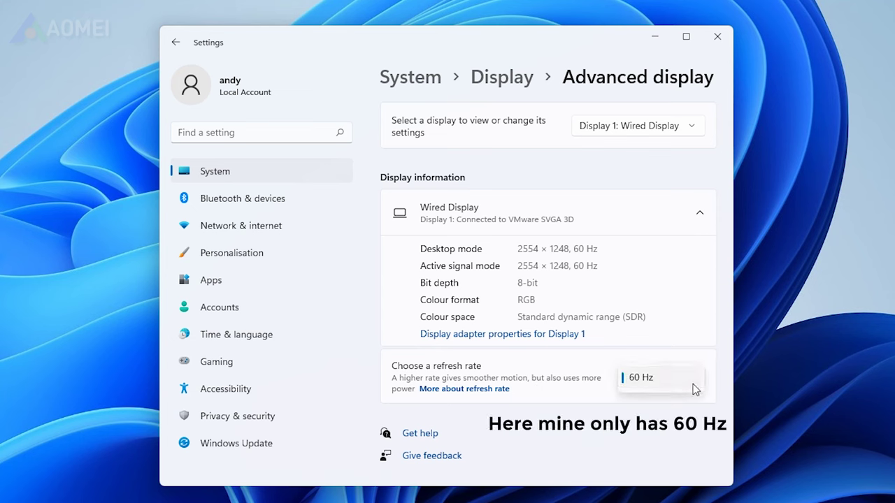
{"action": "left_click", "coordinate": [693, 428]}
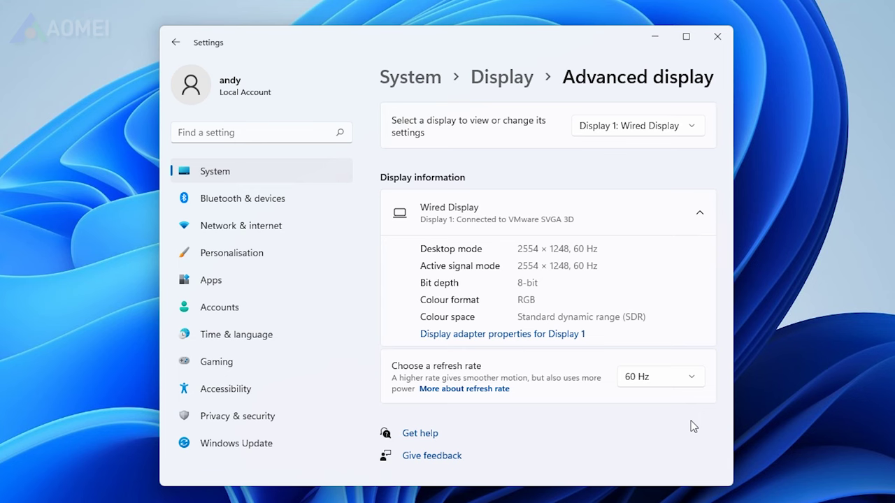
- Browse Apps & features, showing Apple Mobile Device Support's Uninstall option but leaving it installed
{"action": "left_click", "coordinate": [246, 278]}
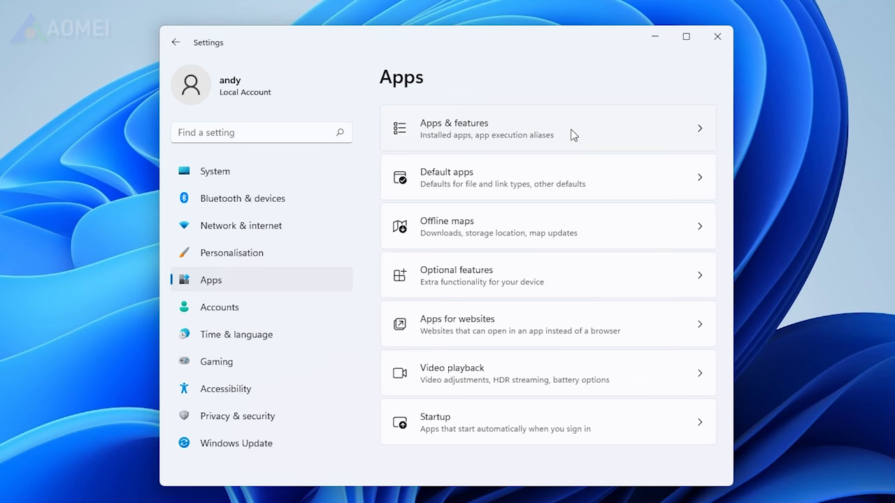
{"action": "left_click", "coordinate": [574, 134]}
{"action": "scroll", "coordinate": [631, 278], "scroll_direction": "down", "scroll_amount": 10}
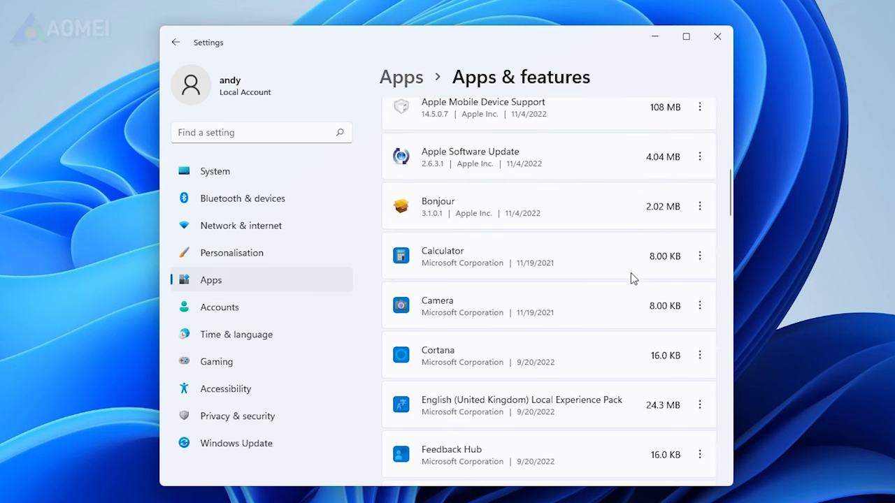
{"action": "left_click", "coordinate": [700, 110]}
{"action": "left_click", "coordinate": [686, 60]}
{"action": "scroll", "coordinate": [672, 307], "scroll_direction": "down", "scroll_amount": 3}
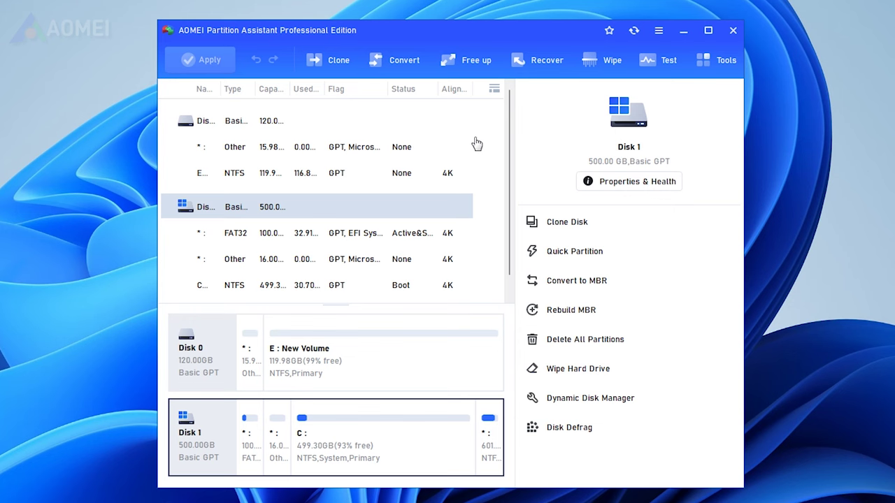
- Start Migrate OS with Disk 0's E: New Volume as destination, deleting all its partitions
{"action": "left_click", "coordinate": [336, 62]}
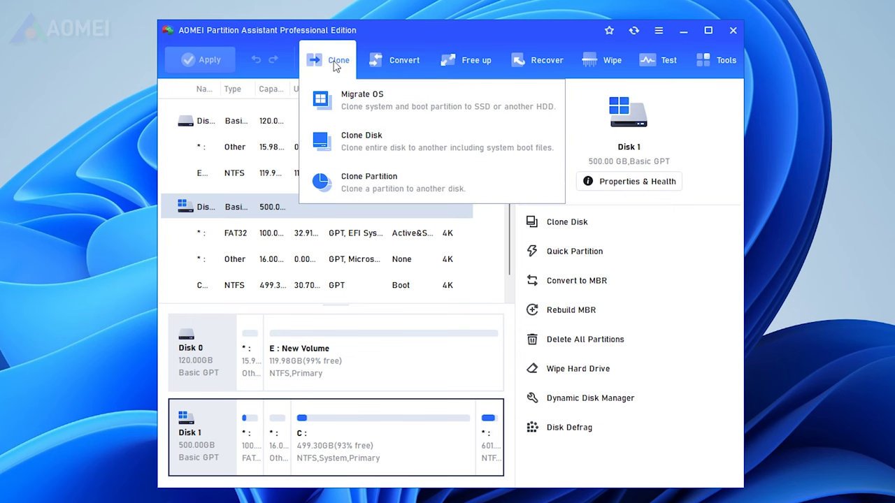
{"action": "left_click", "coordinate": [323, 106]}
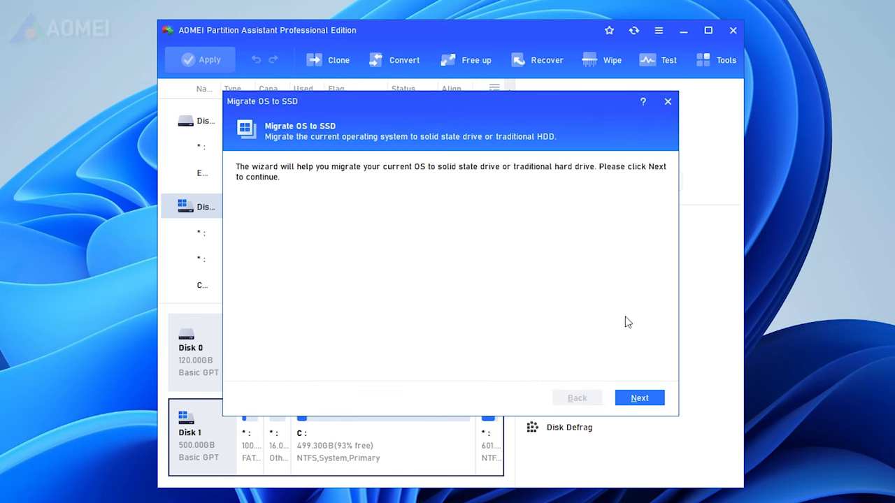
{"action": "left_click", "coordinate": [641, 398]}
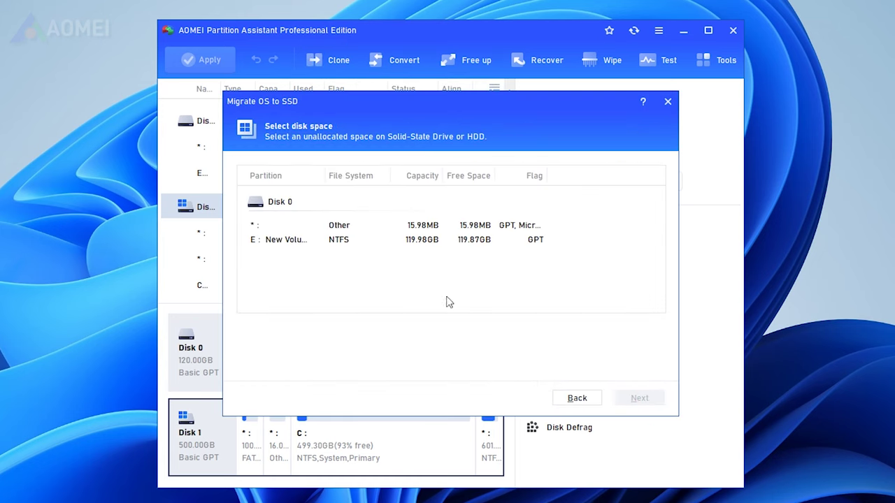
{"action": "left_click", "coordinate": [335, 241]}
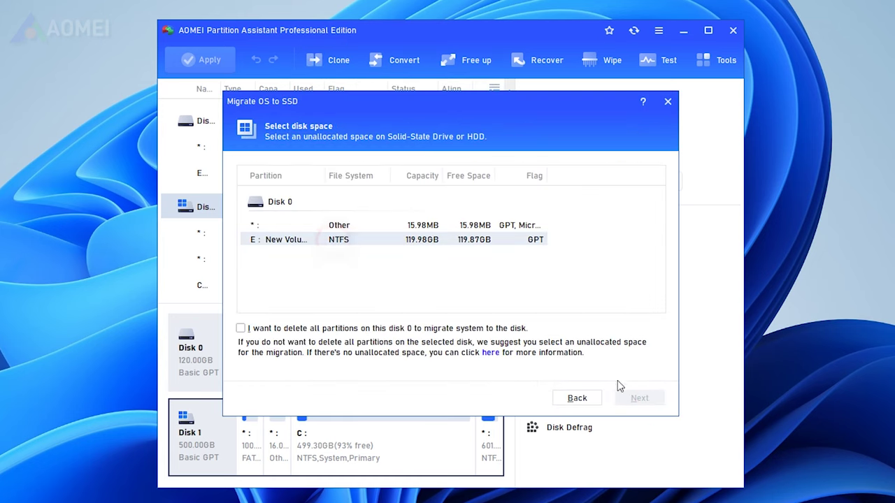
{"action": "left_click", "coordinate": [255, 328]}
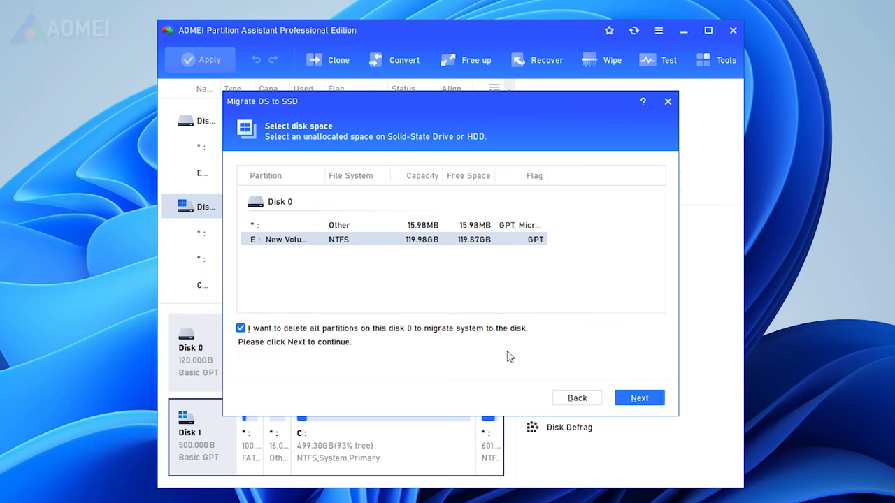
{"action": "left_click", "coordinate": [639, 399]}
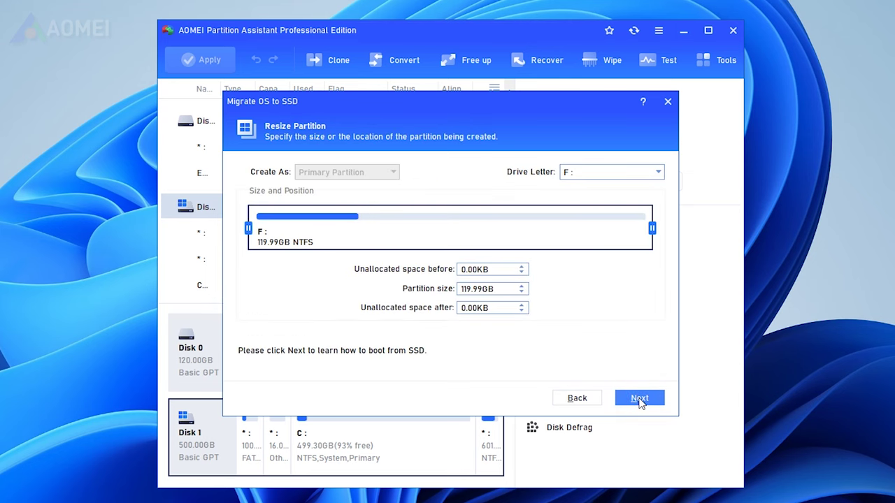
- Shrink the new system partition to 74.77GB, then apply and proceed with the migration
{"action": "left_click_drag", "start_coordinate": [652, 228], "coordinate": [507, 228]}
{"action": "left_click", "coordinate": [631, 398]}
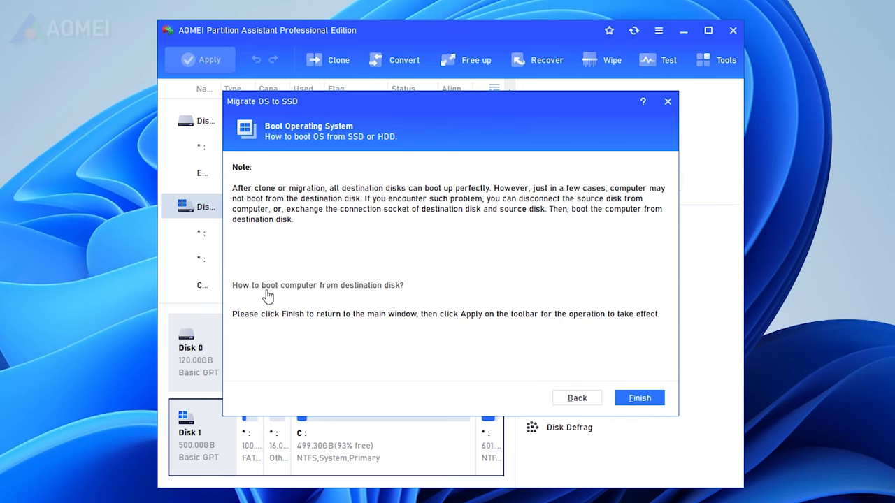
{"action": "left_click", "coordinate": [636, 397]}
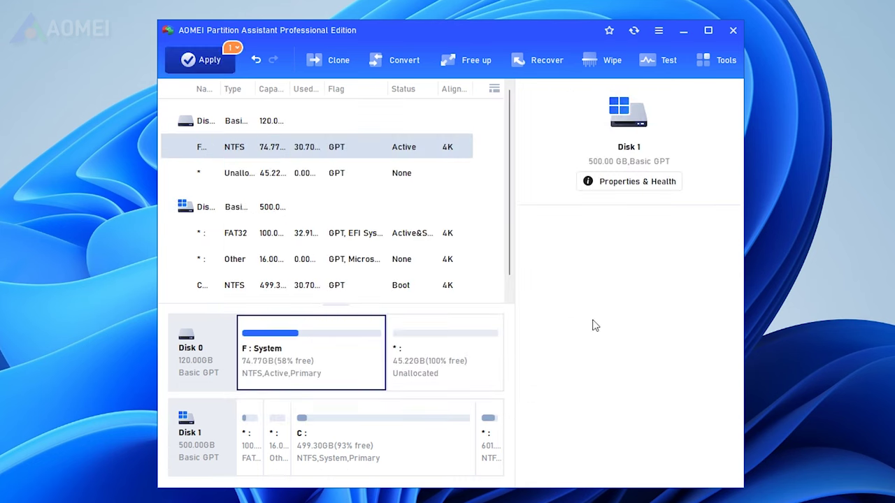
{"action": "left_click", "coordinate": [201, 60]}
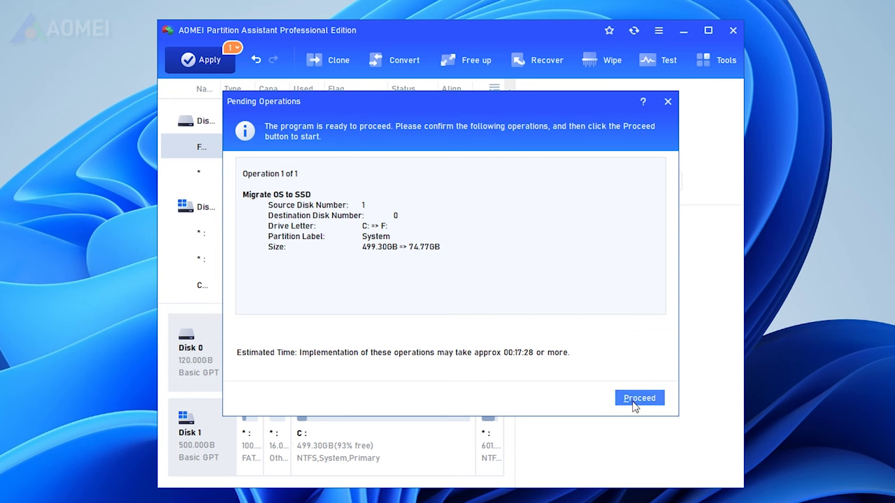
{"action": "left_click", "coordinate": [639, 399]}
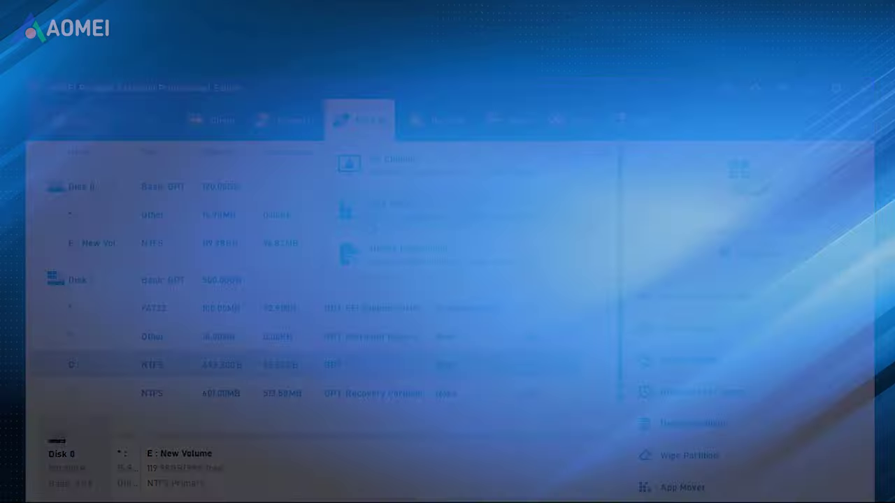